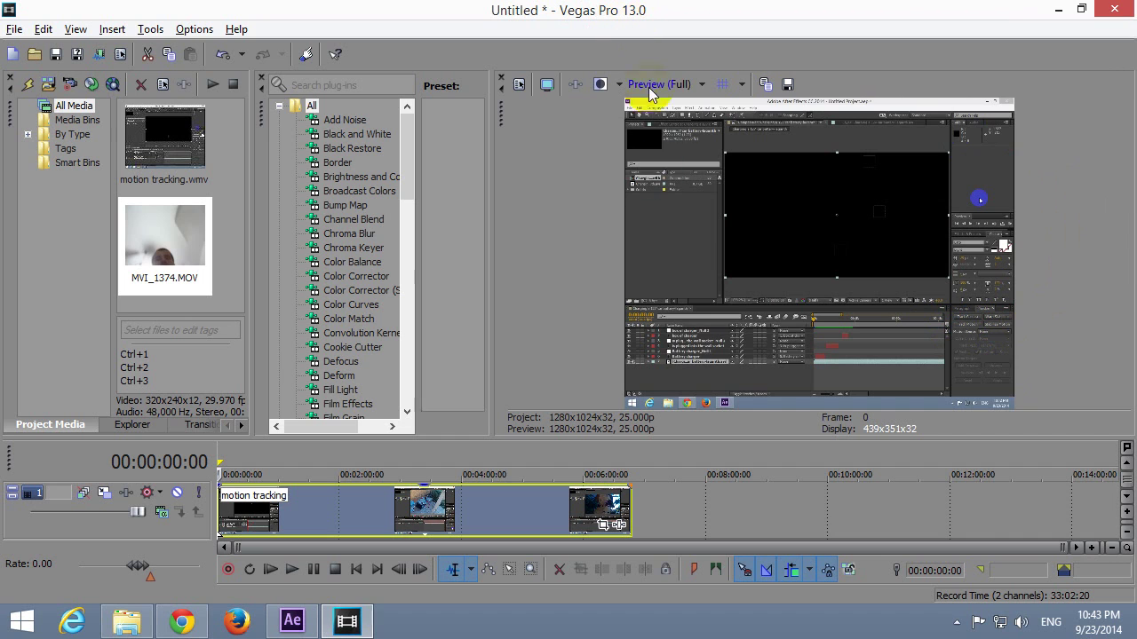
Change the project frame size to 1920 wide by 1080 high in Project Properties.
left_click_drag(675, 237, 791, 340)
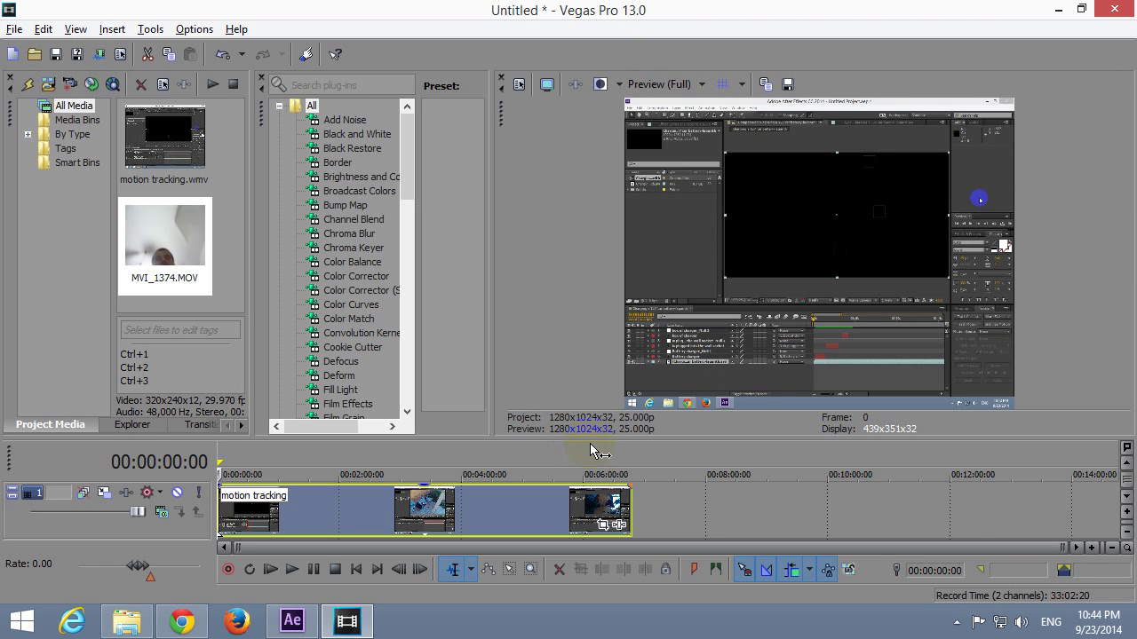
left_click_drag(626, 410, 858, 304)
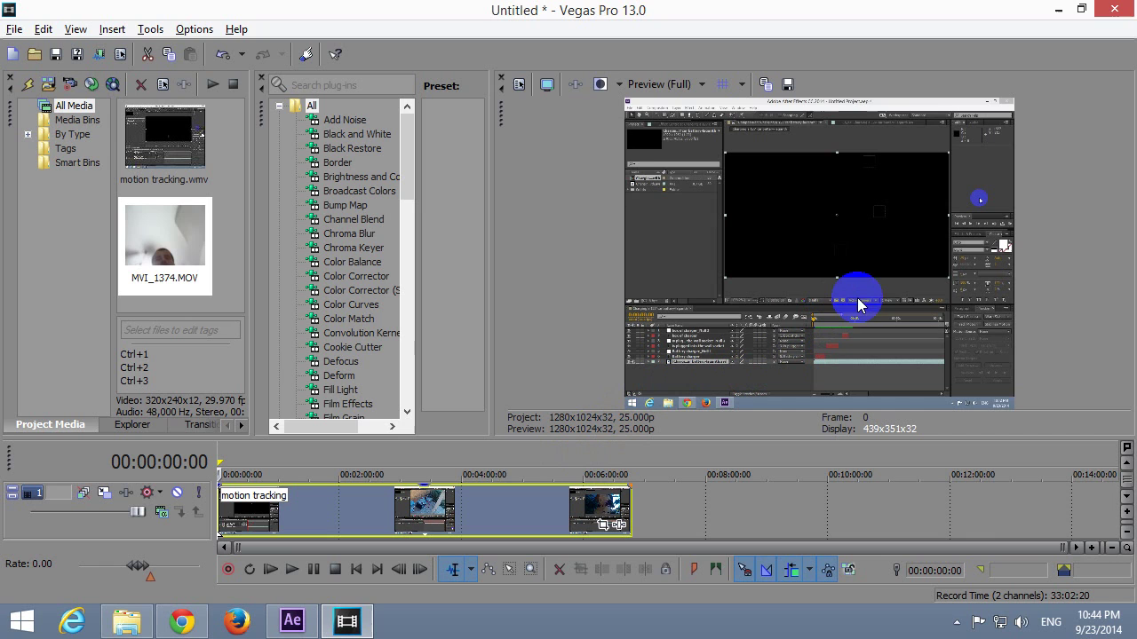
mouse_move(858, 304)
left_mouse_down()
mouse_move(915, 305)
mouse_move(816, 262)
mouse_move(771, 291)
left_mouse_up()
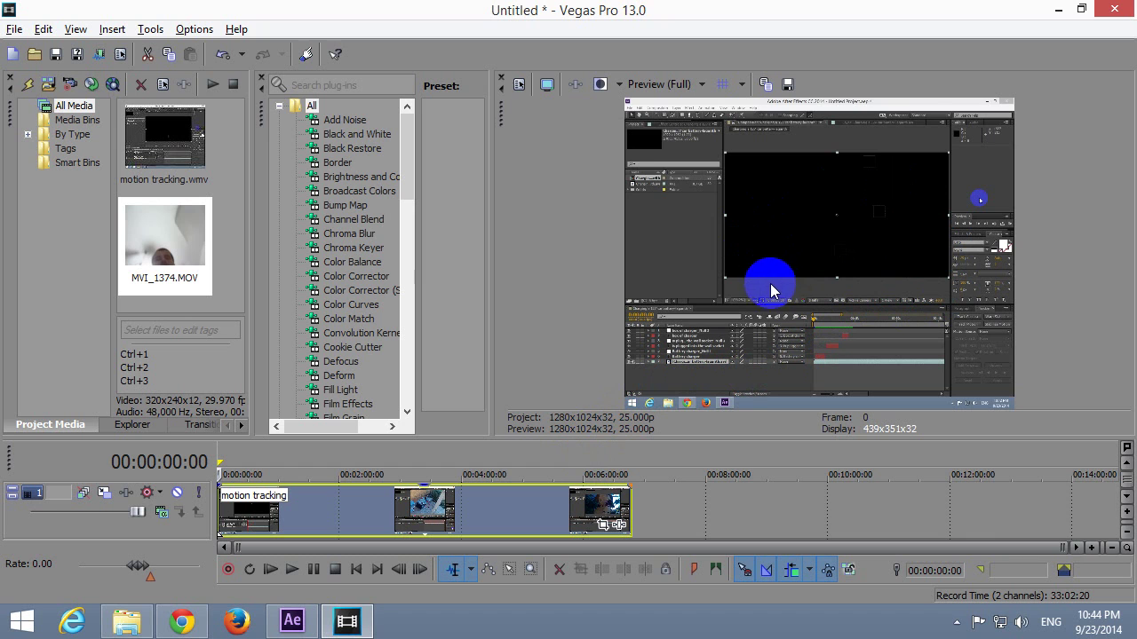
left_click_drag(771, 291, 595, 293)
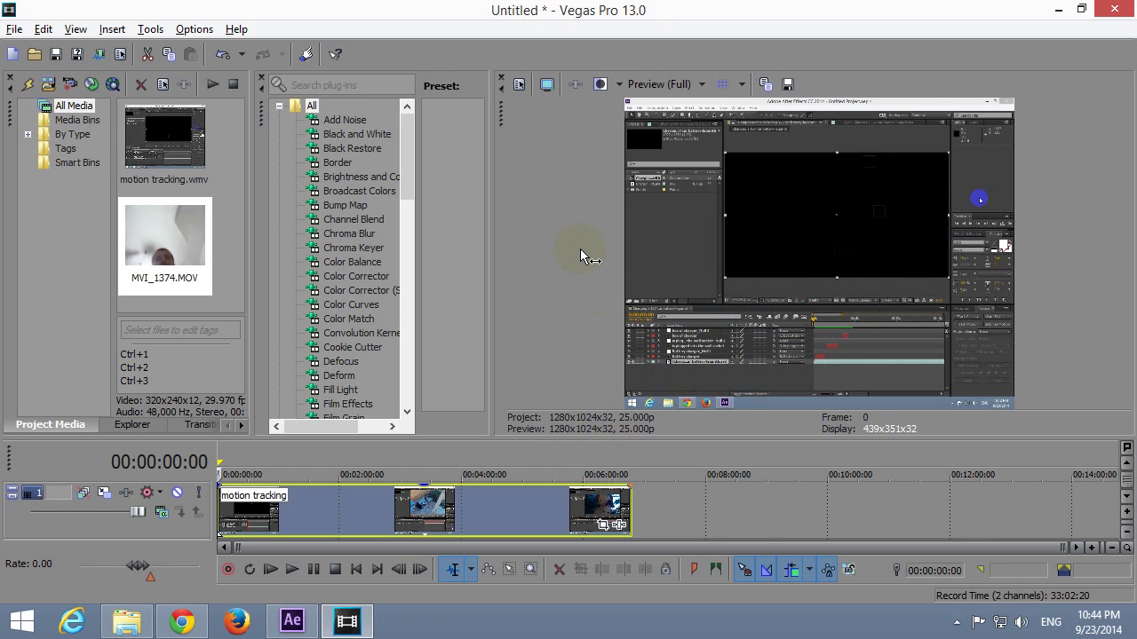
key("alt+Return")
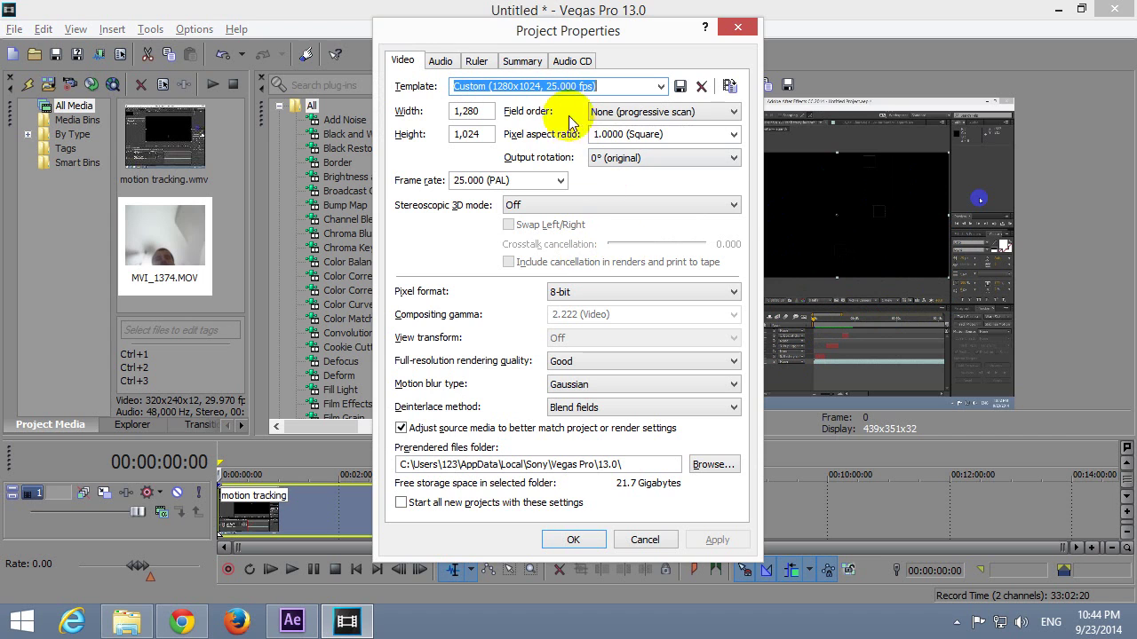
double_click(487, 111)
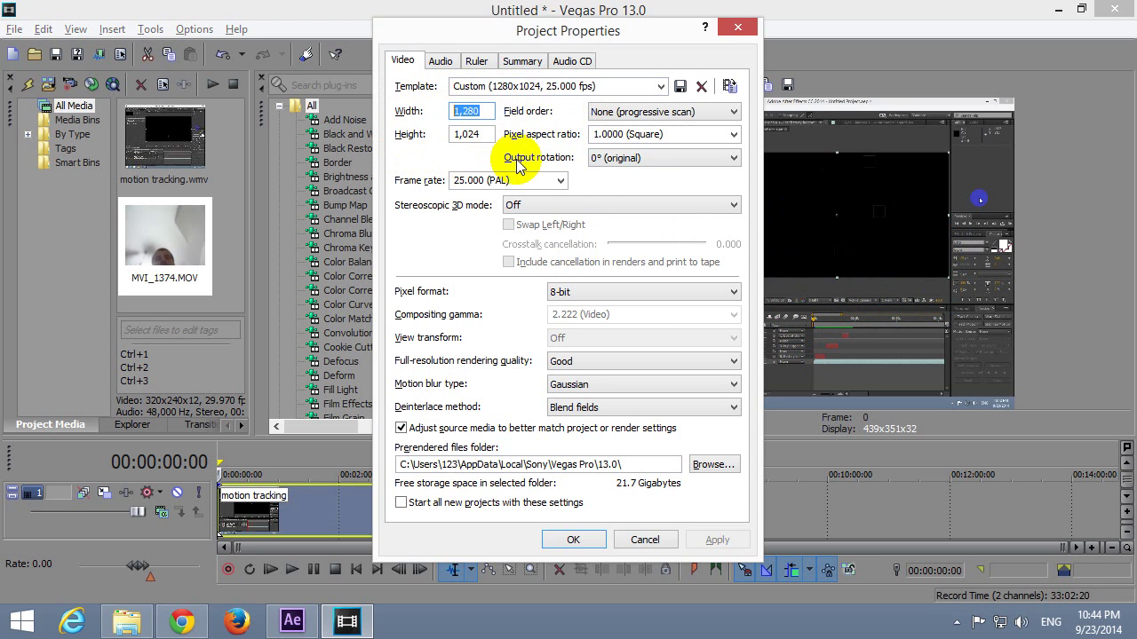
type("1920")
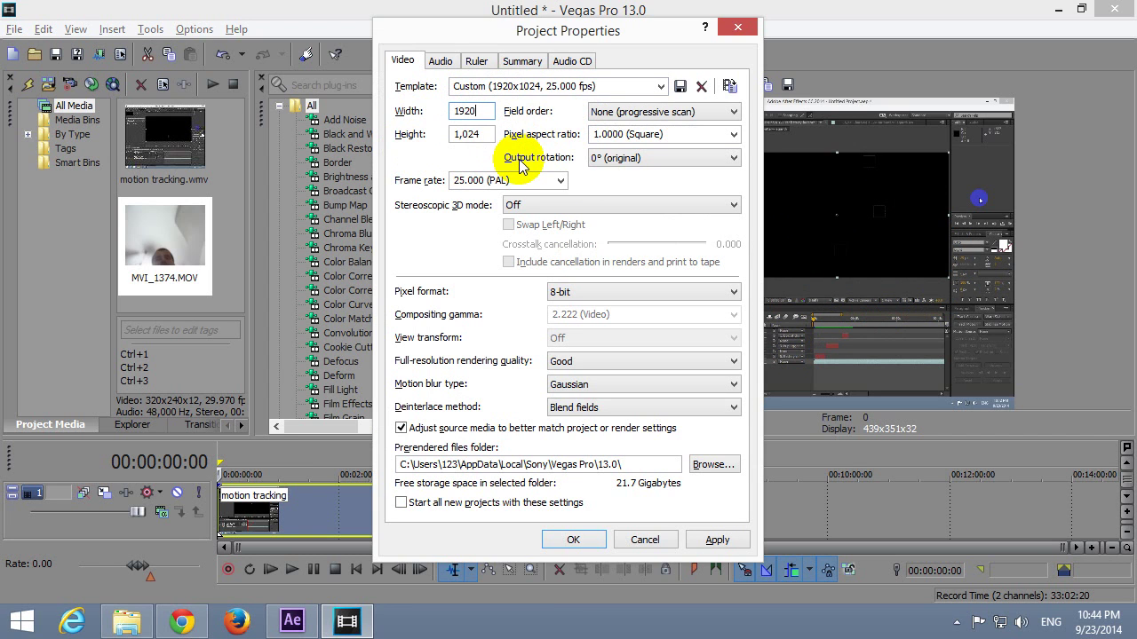
key("Tab")
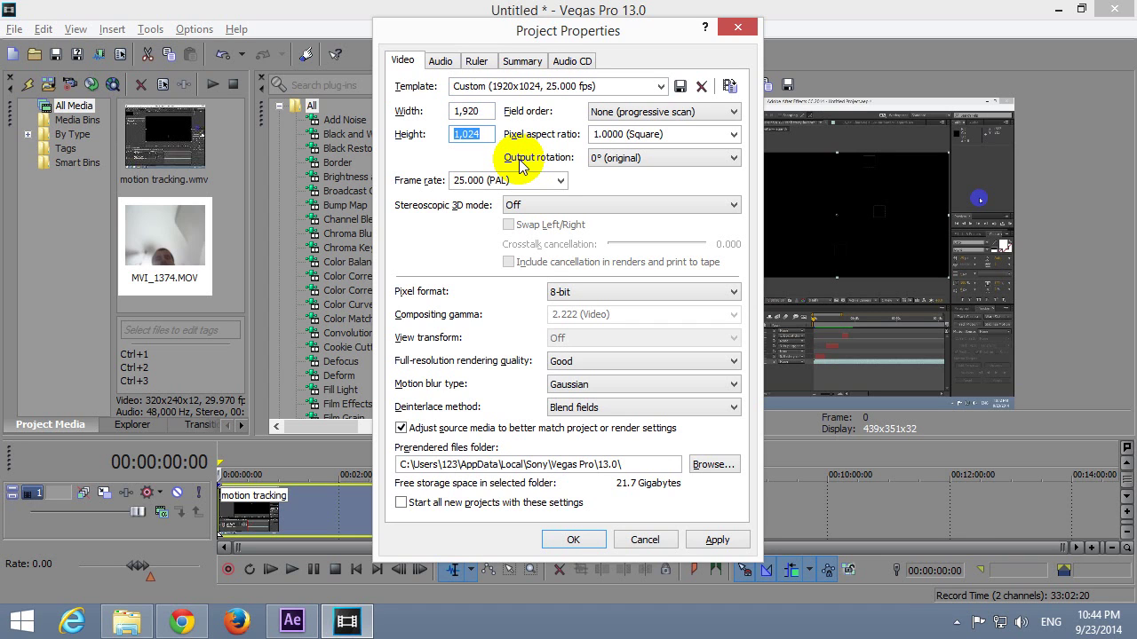
type("10")
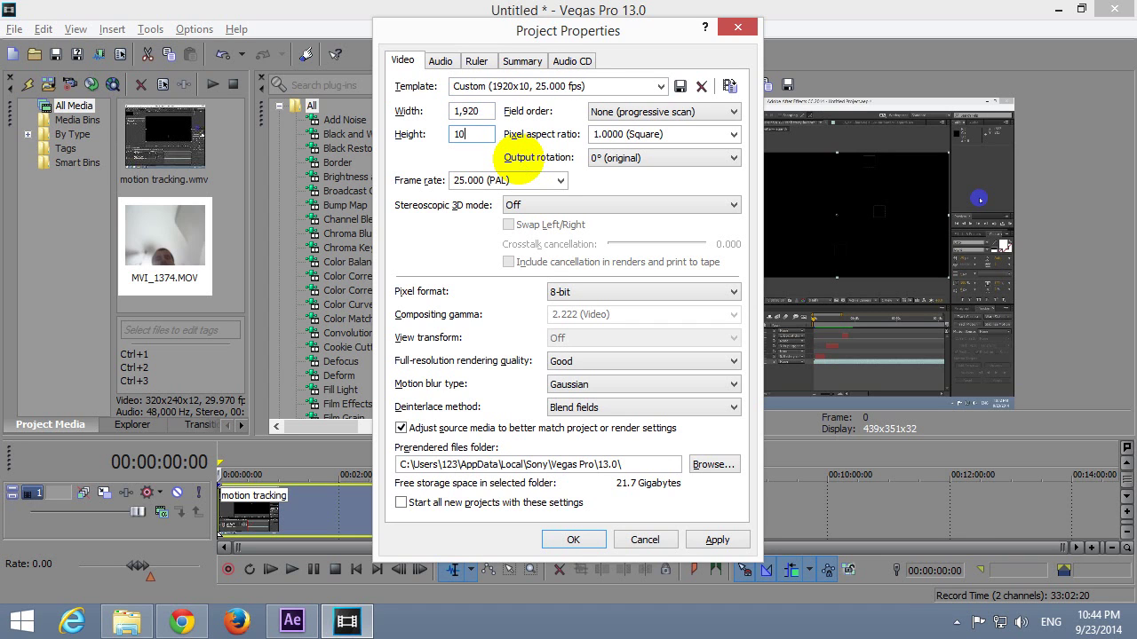
type("80")
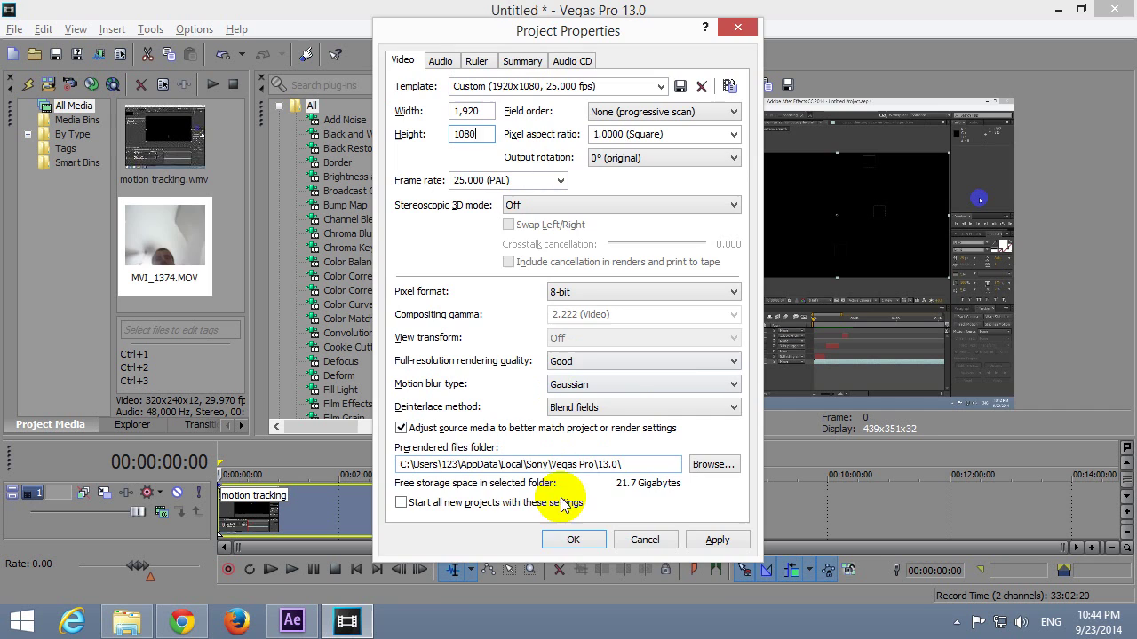
left_click(571, 540)
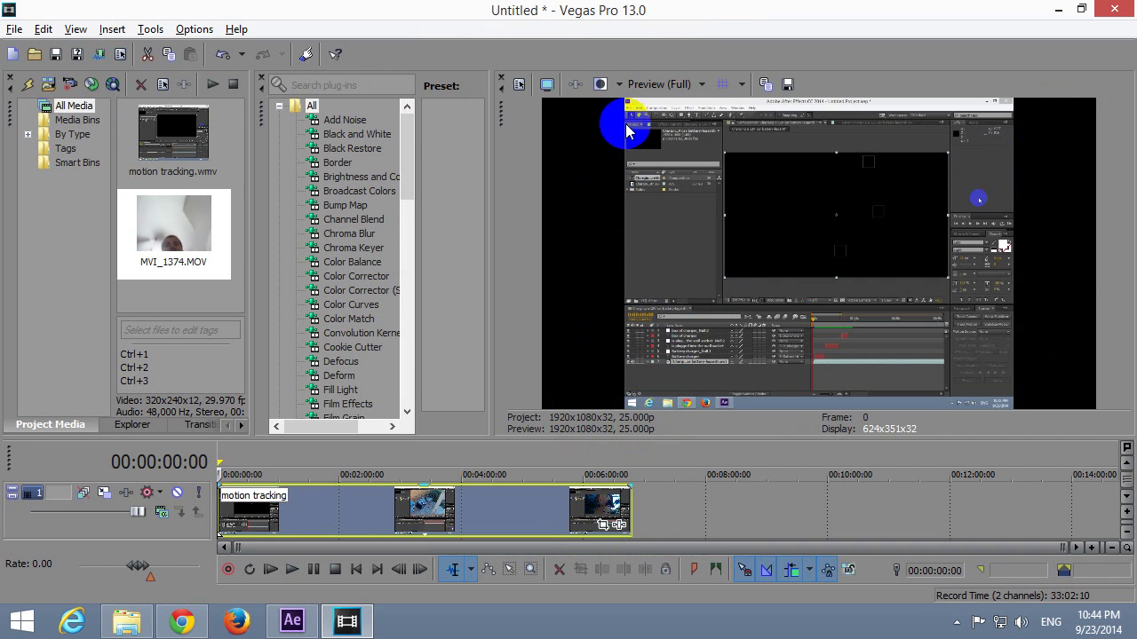
left_click_drag(787, 84, 994, 106)
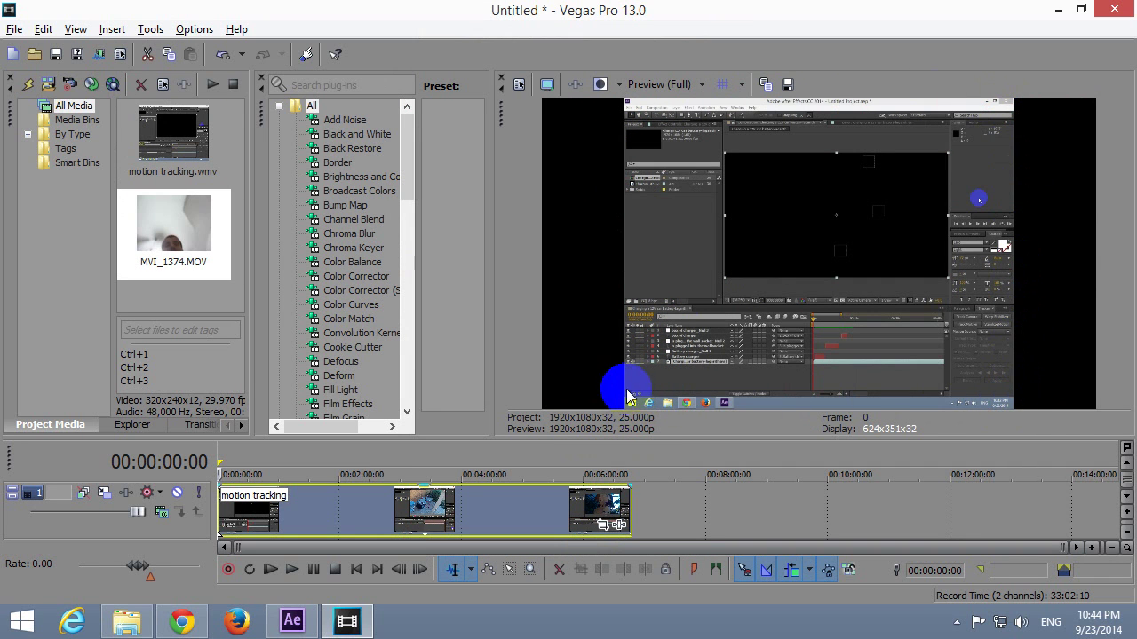
left_click(632, 123)
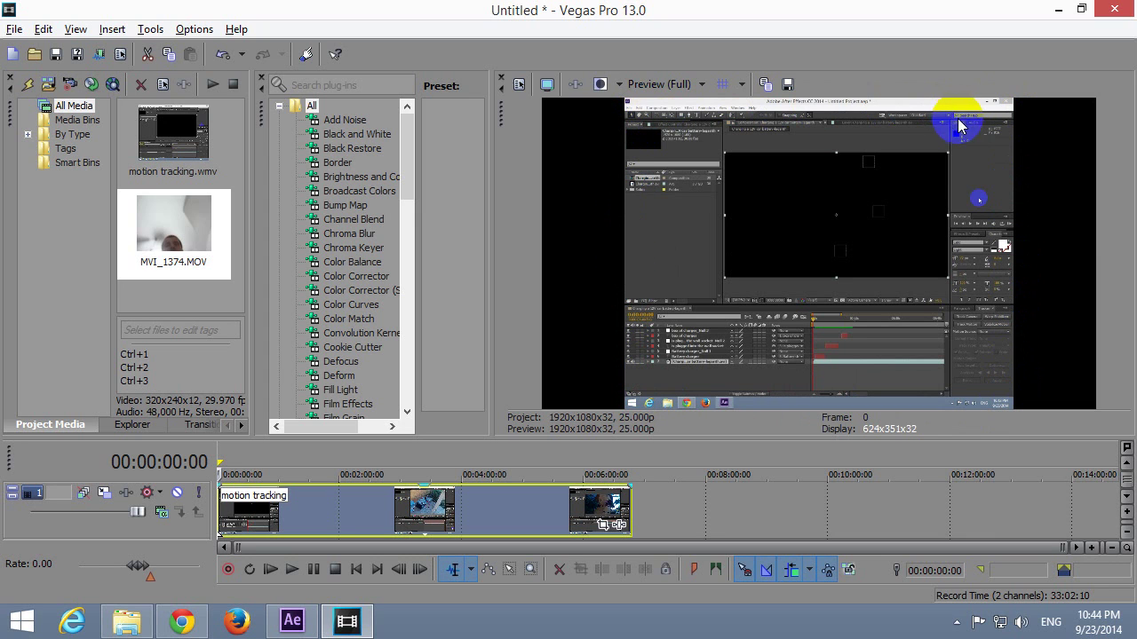
left_click_drag(631, 122, 575, 428)
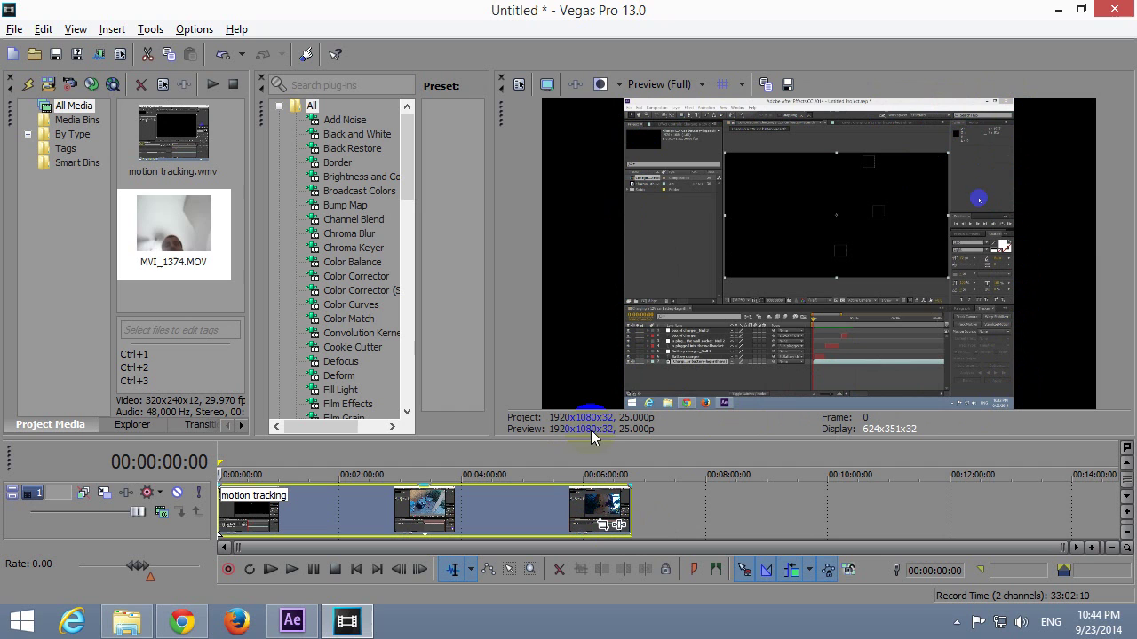
left_click(810, 118)
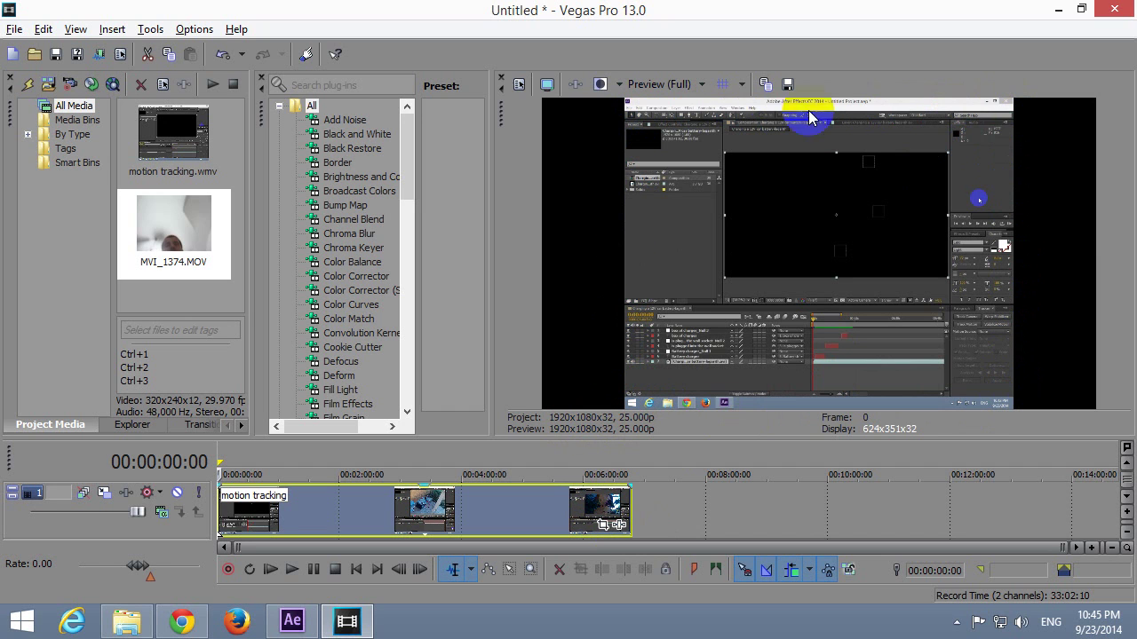
left_click_drag(810, 118, 1002, 386)
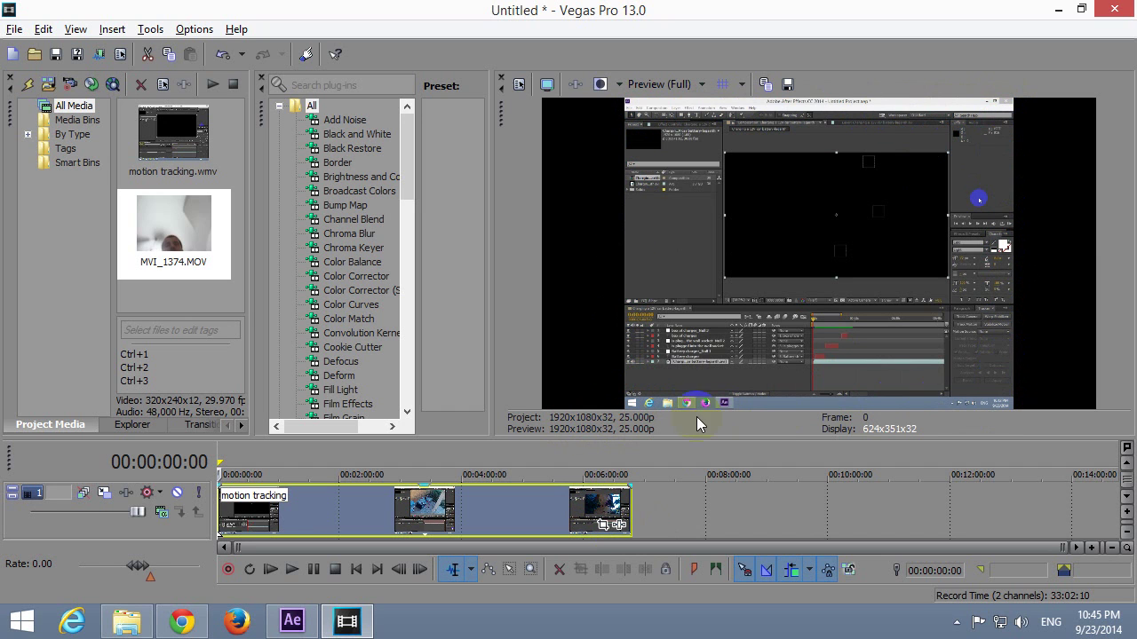
left_click(609, 394)
left_click(779, 257)
left_click_drag(780, 261, 743, 287)
left_click(604, 526)
Make the motion tracking clip's pan/crop frame 1920 by 1080, then close the Event FX window.
left_click(602, 529)
left_click_drag(467, 233, 415, 108)
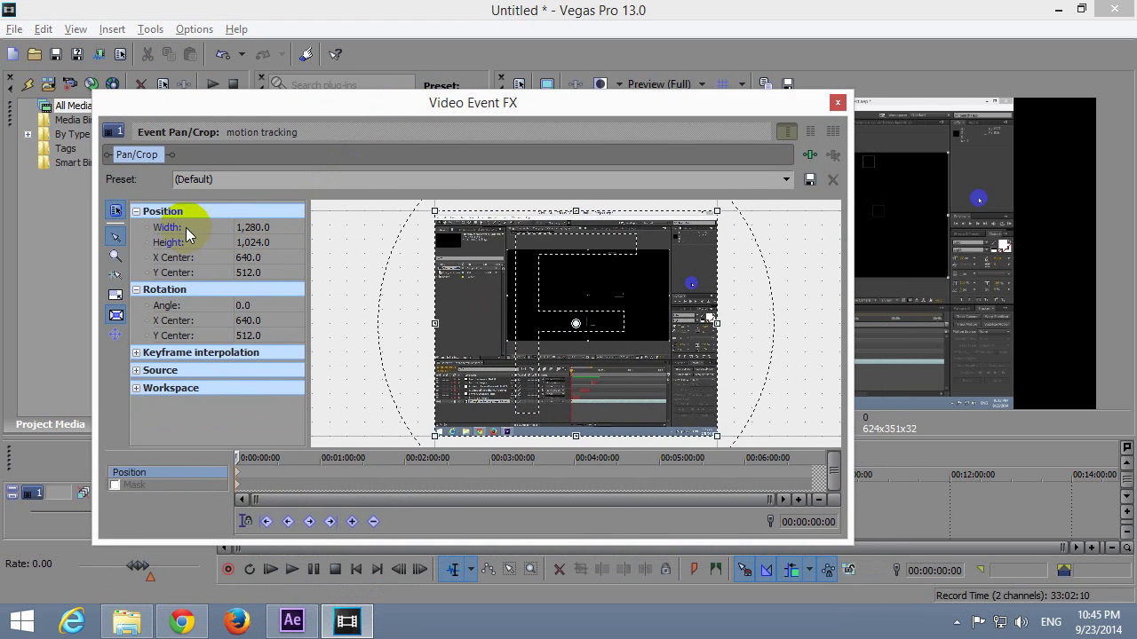
left_click(271, 228)
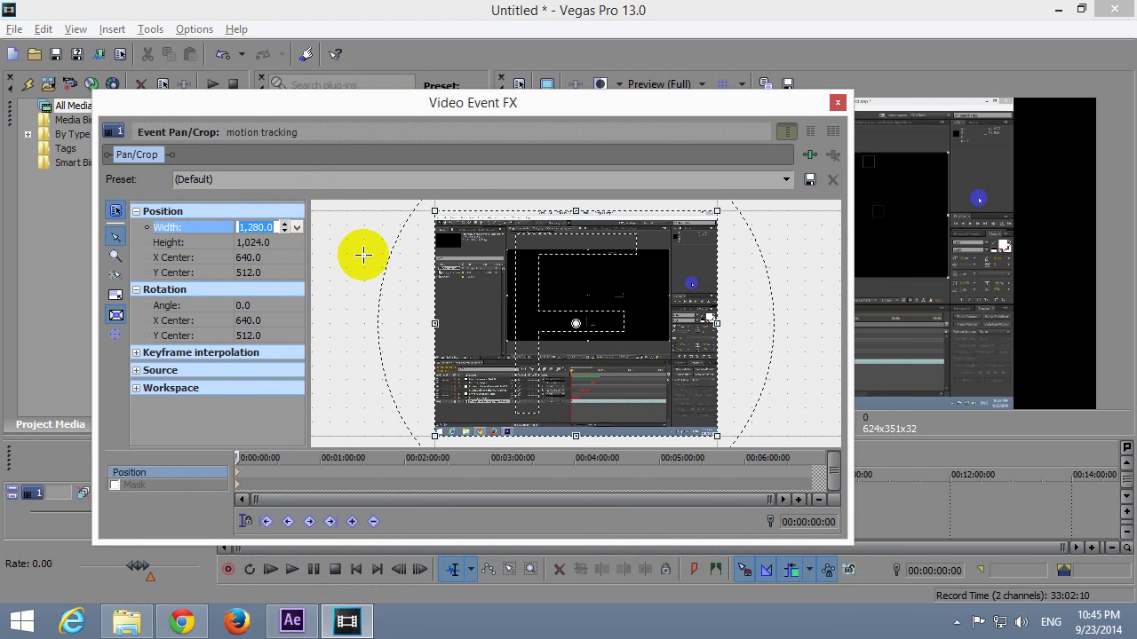
type("1920")
key("Tab")
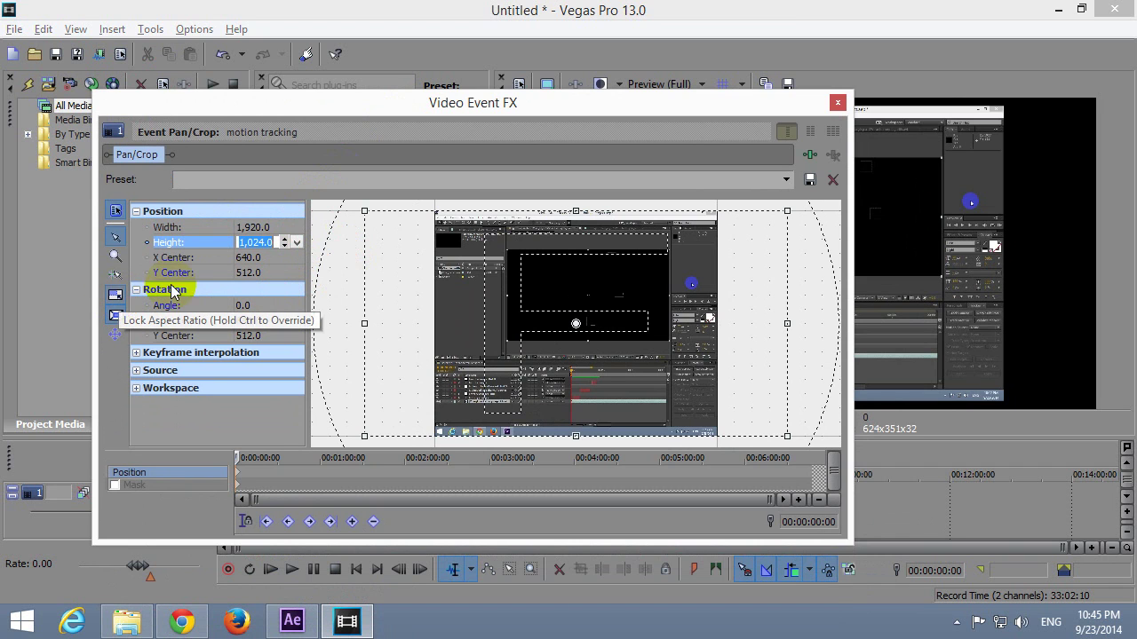
type("1080")
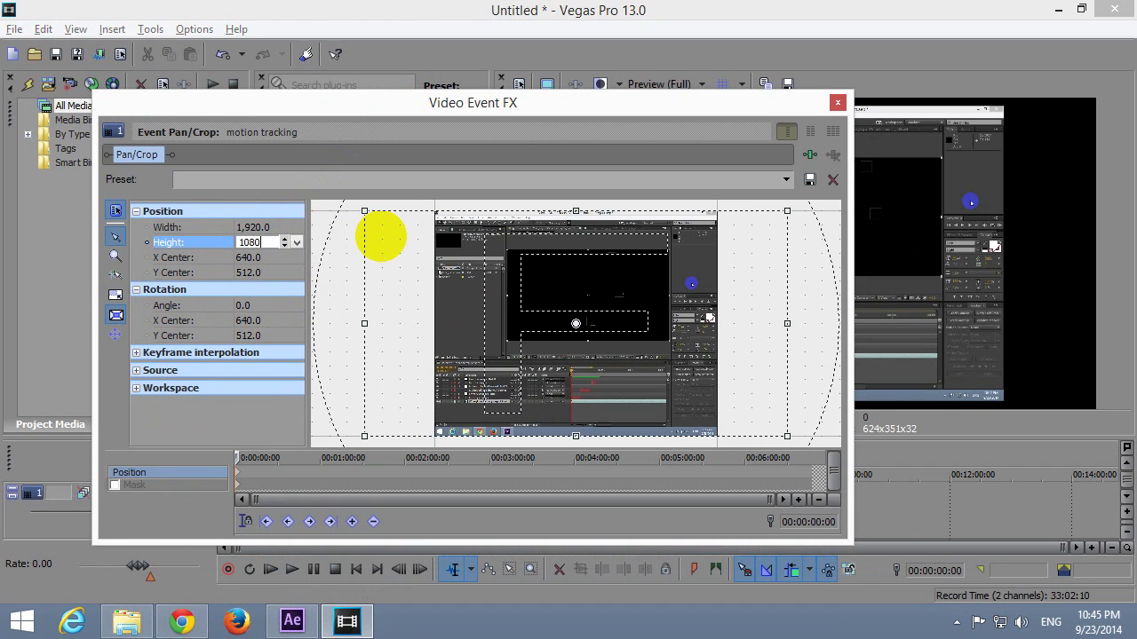
key("Return")
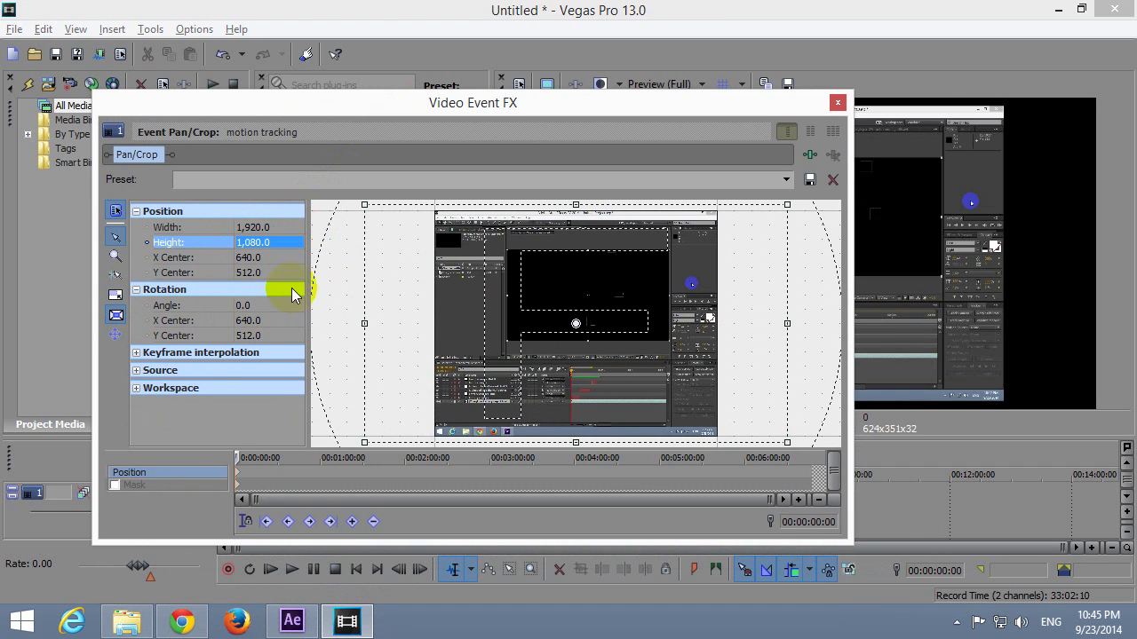
left_click(115, 295)
left_click(654, 329)
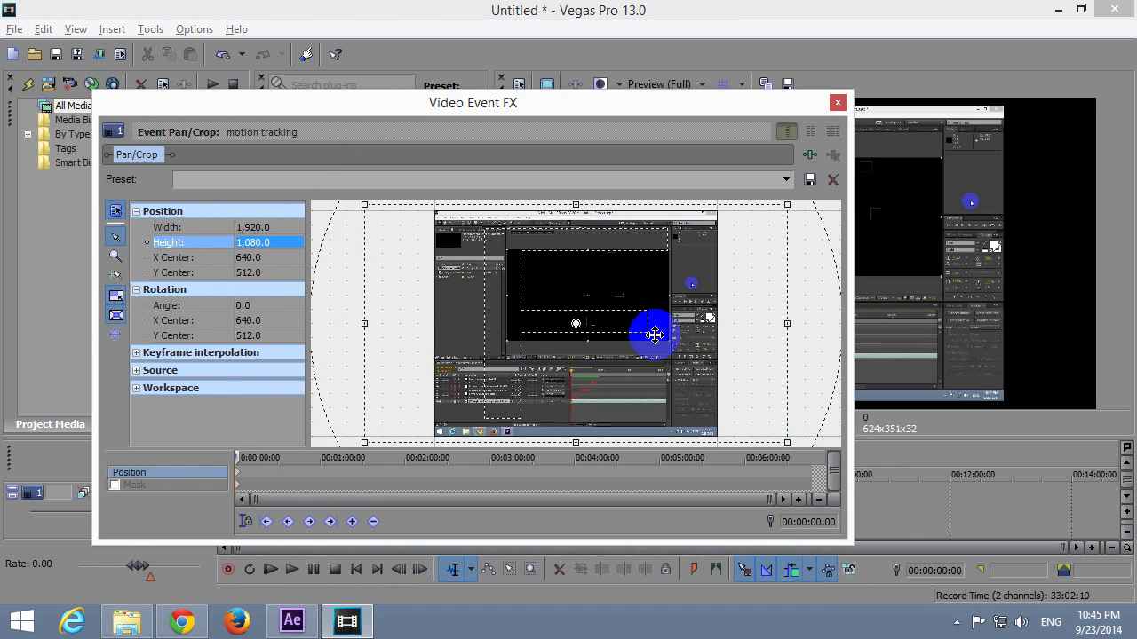
left_click(837, 102)
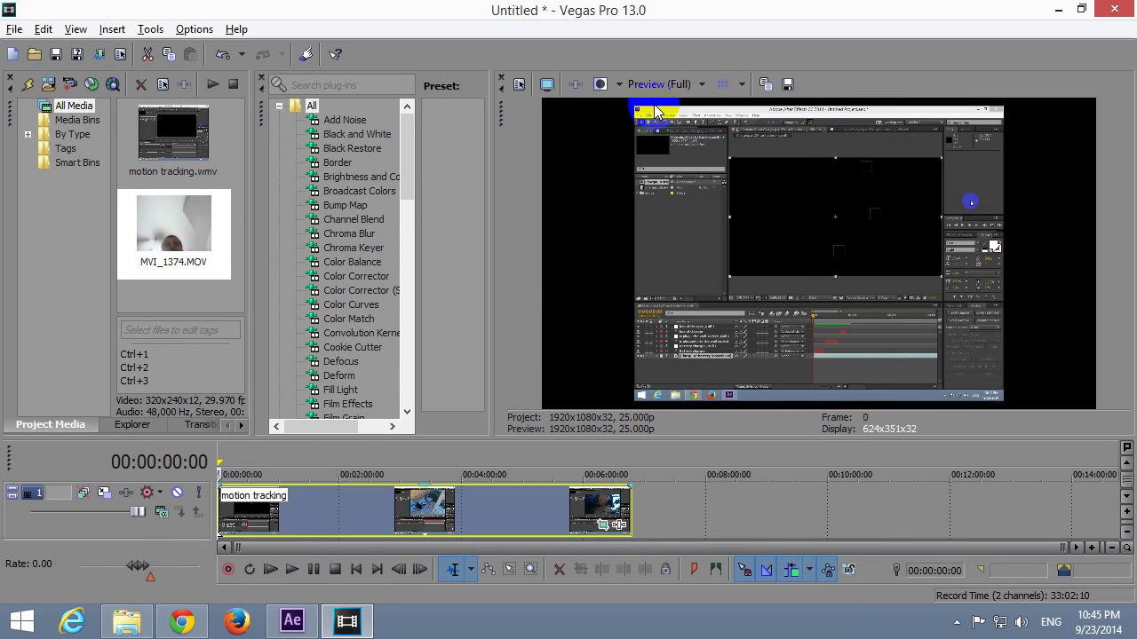
Open Render As, with output going to the desktop as 'Untitled'.
mouse_move(973, 110)
left_mouse_down()
mouse_move(812, 404)
mouse_move(685, 411)
mouse_move(684, 460)
left_mouse_up()
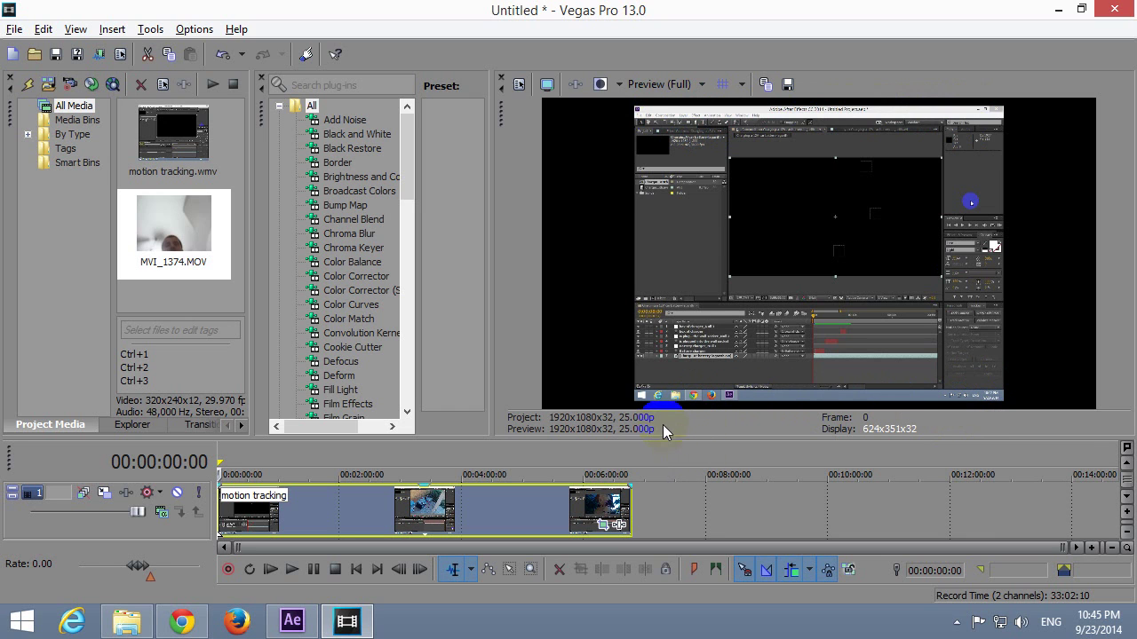
left_click(646, 402)
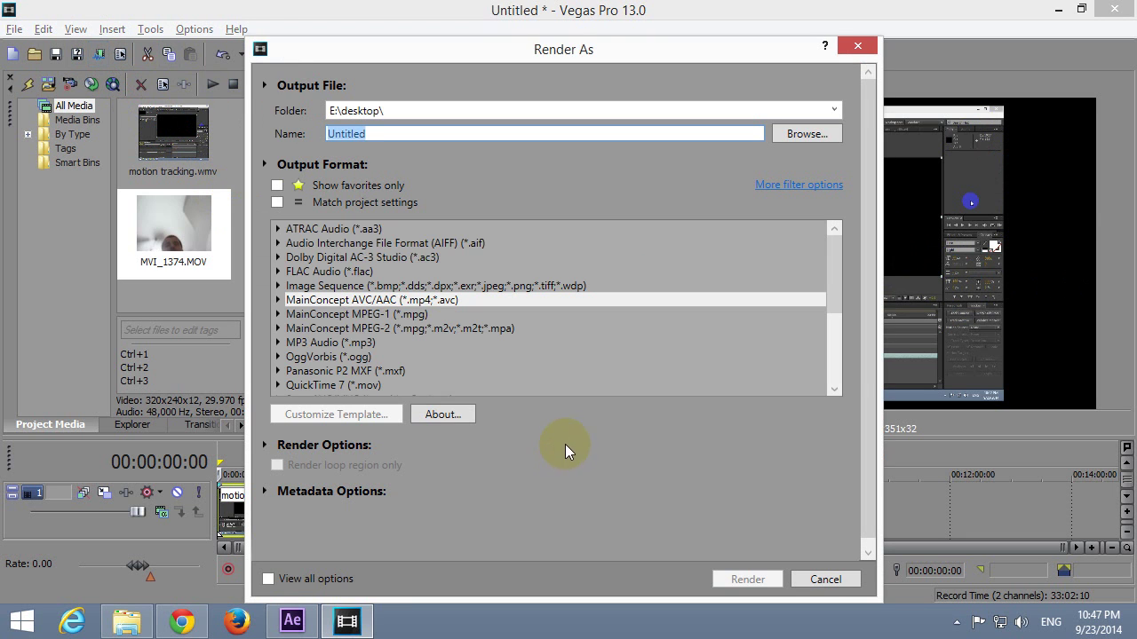
Customize the MainConcept AVC/AAC Sony Tablet 1080p template with a 25 fps frame rate.
double_click(359, 302)
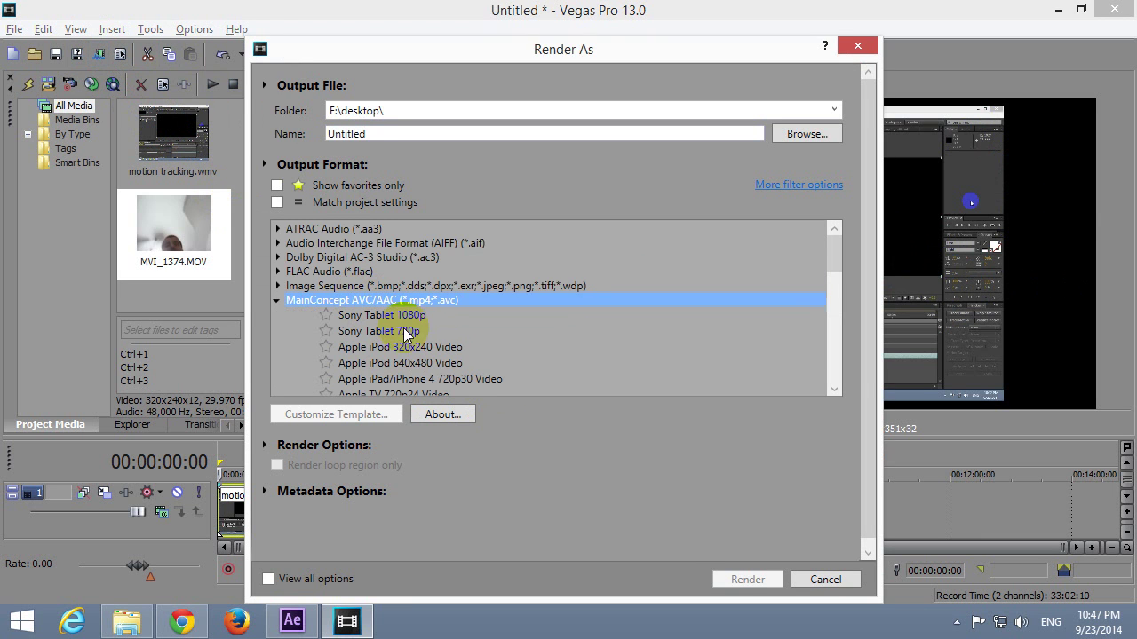
left_click(404, 315)
left_click(366, 414)
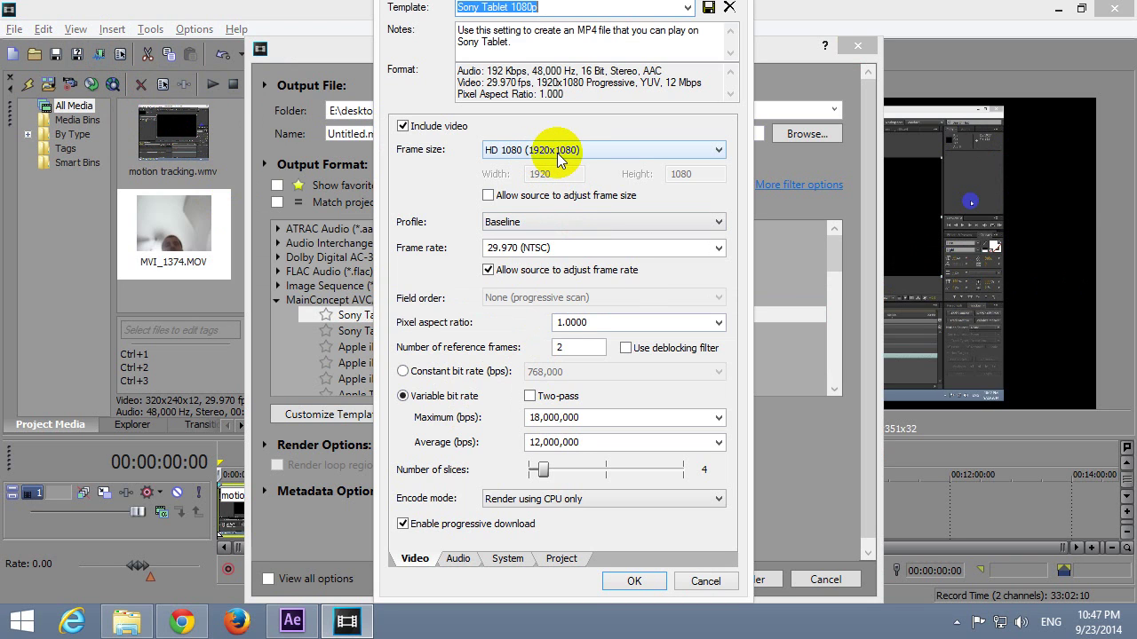
left_click(567, 247)
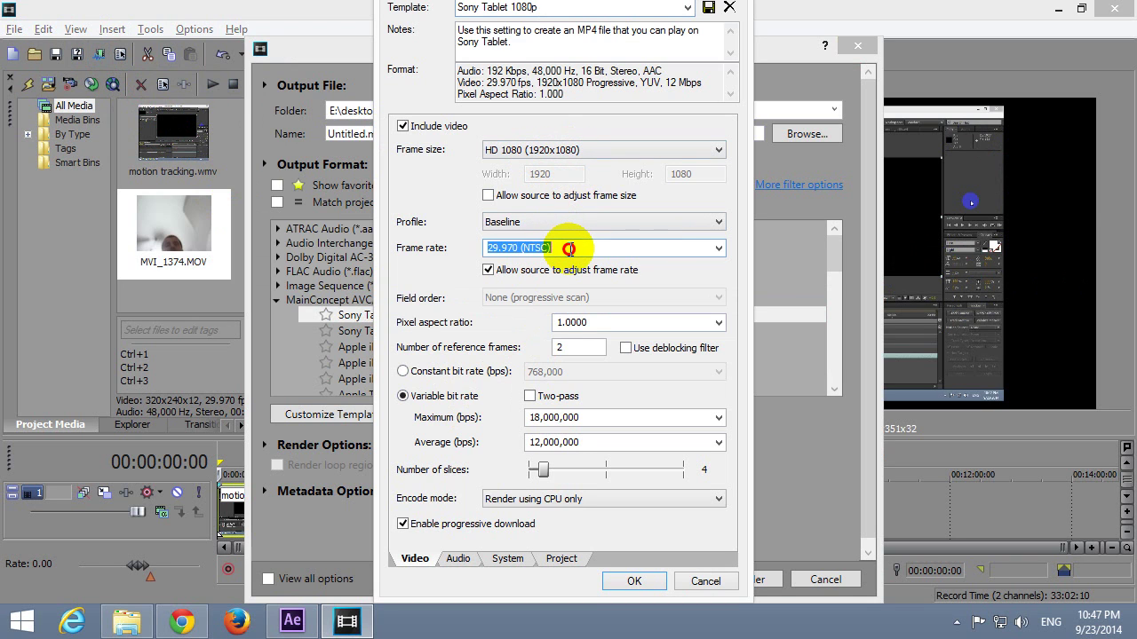
type("25")
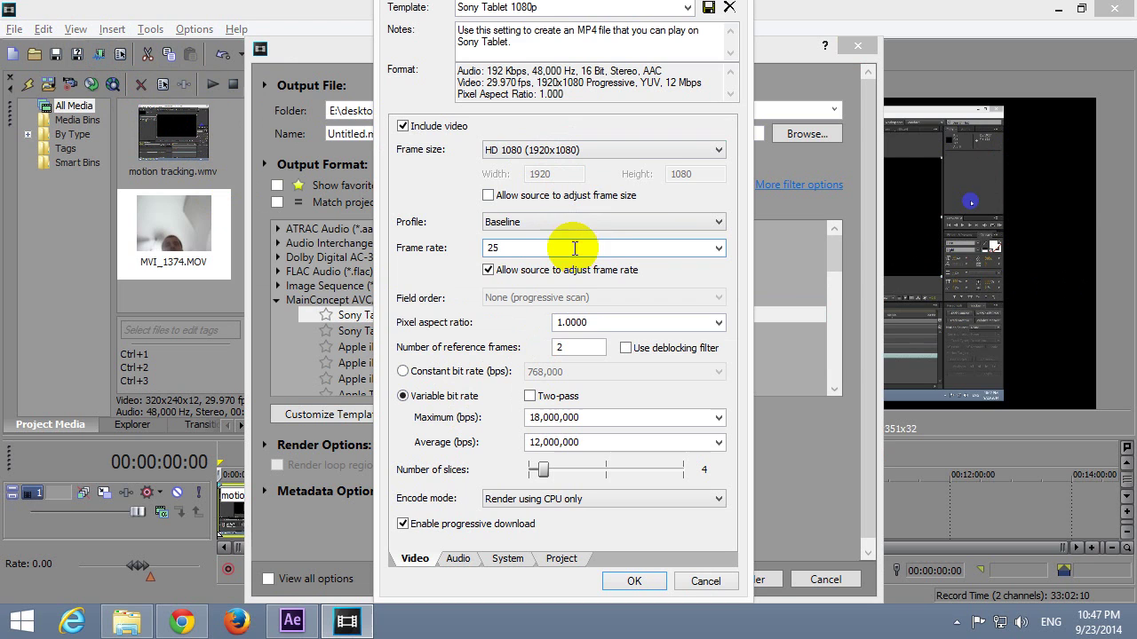
left_click(557, 270)
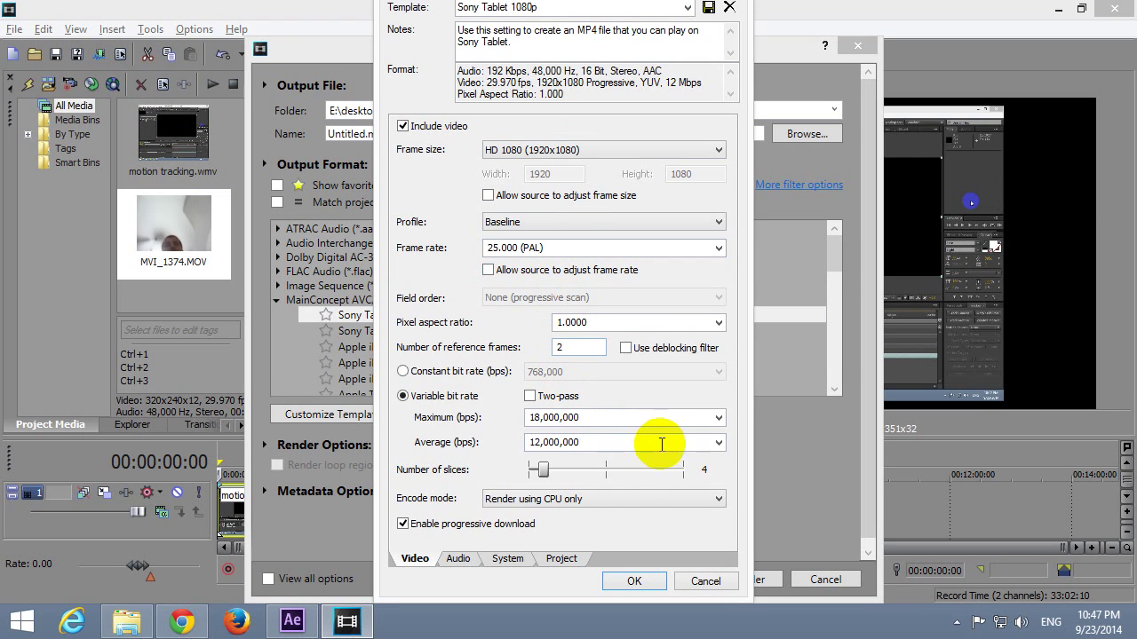
Set maximum bitrate to 135,000,000 and average bitrate to 50,000,000 bps.
left_click(719, 417)
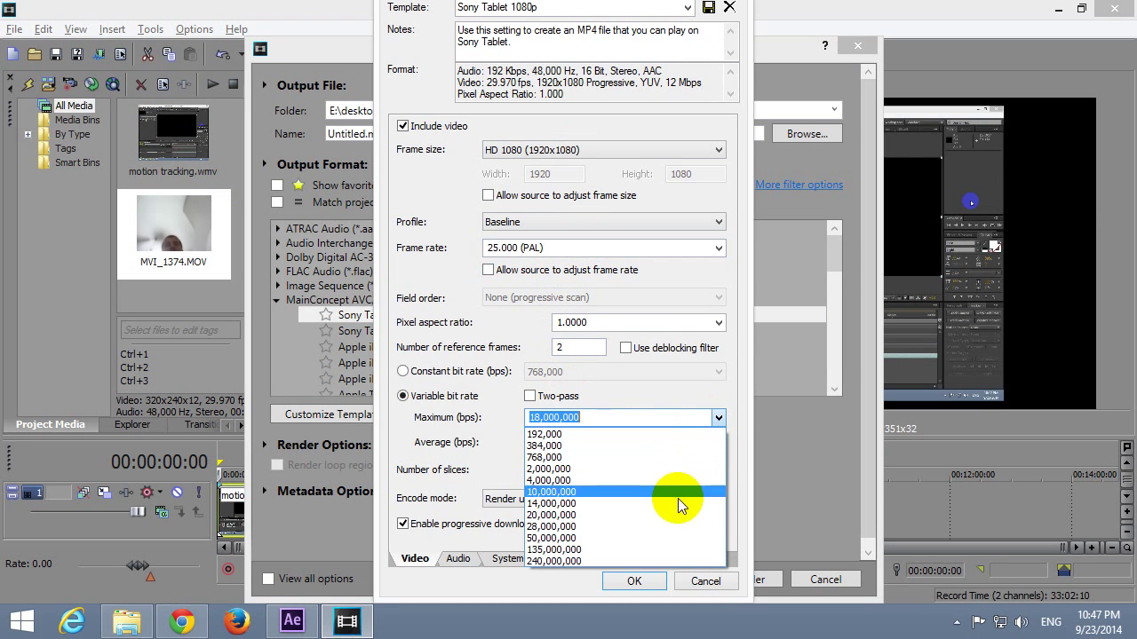
left_click(663, 550)
left_click(718, 442)
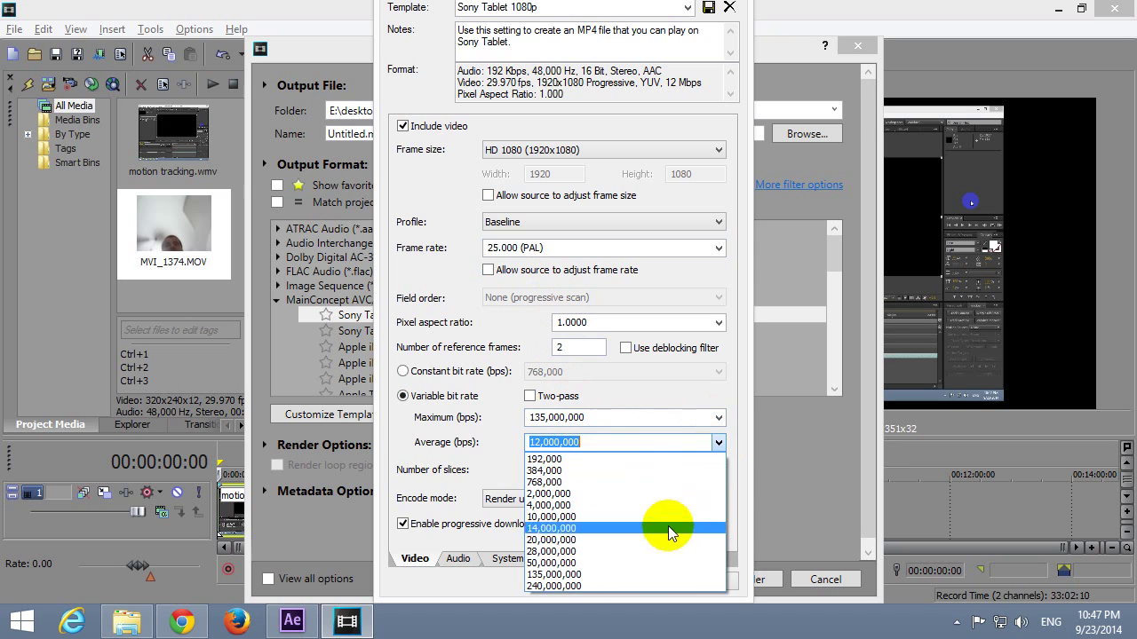
left_click(649, 561)
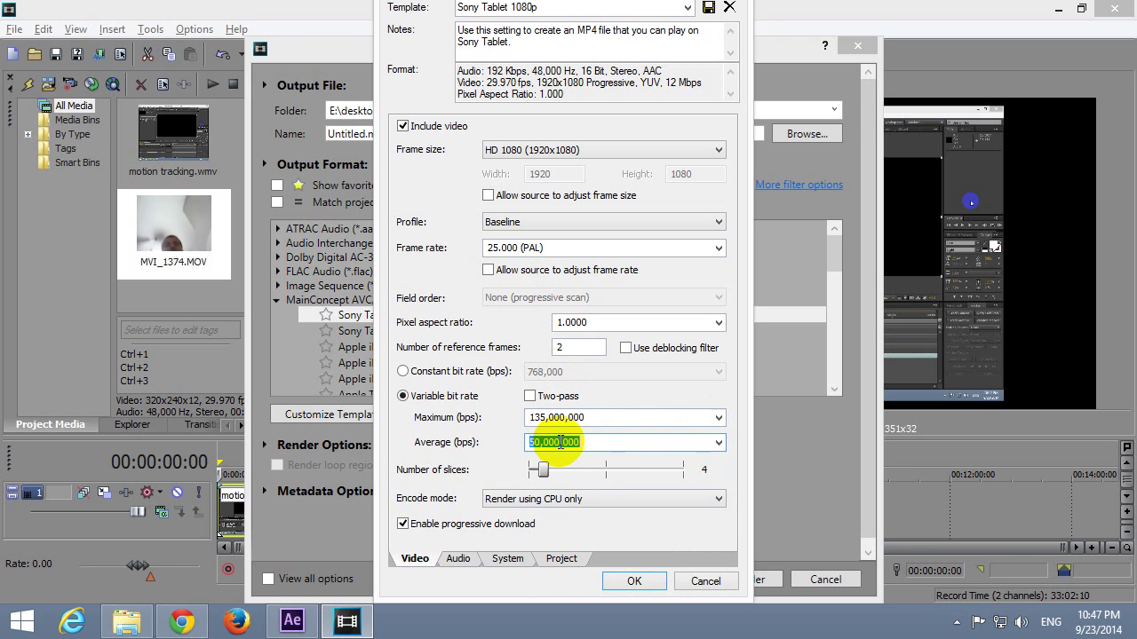
Set the encode mode to CUDA when available and confirm the customized template.
left_click(571, 501)
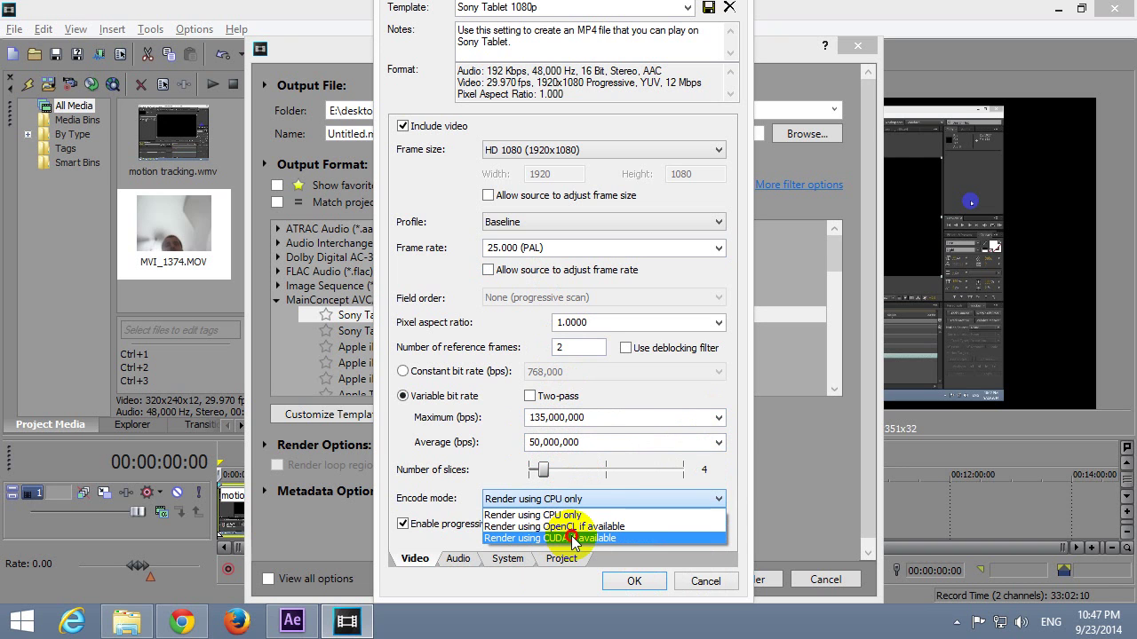
left_click(573, 539)
left_click(459, 558)
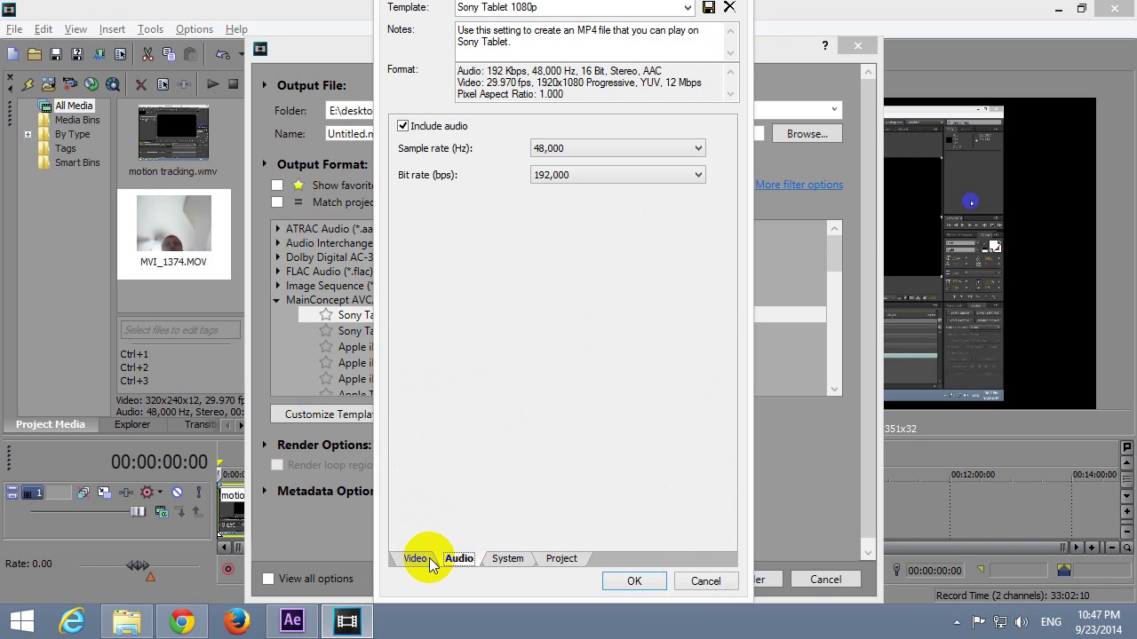
left_click(422, 561)
left_click(653, 585)
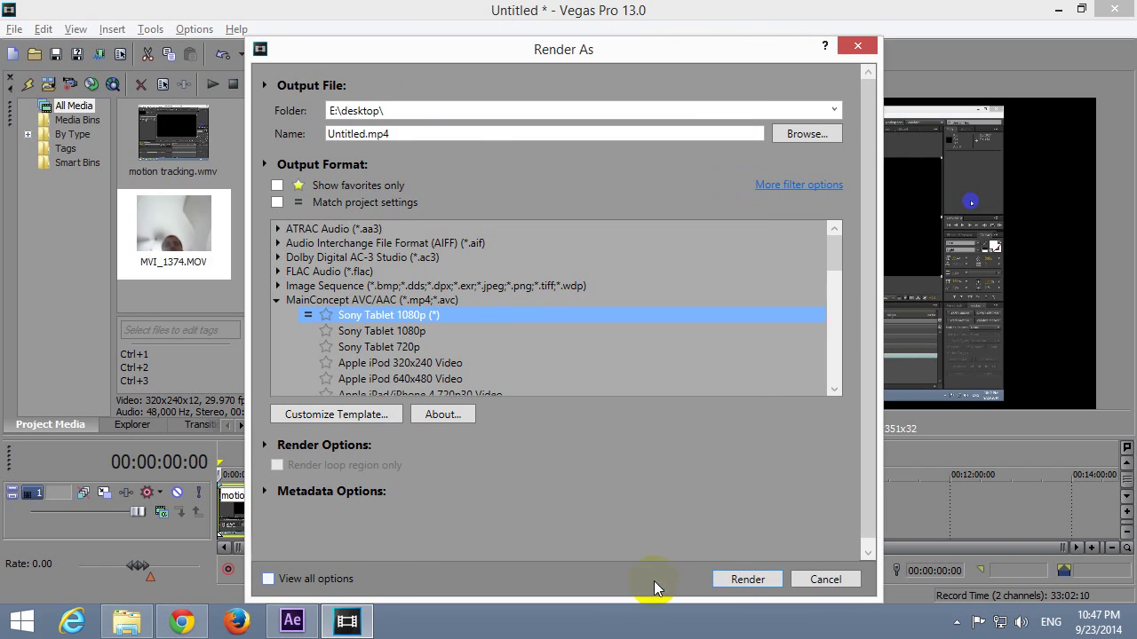
Name the output file 'test' and start rendering it to the desktop.
left_click(452, 135)
type("test")
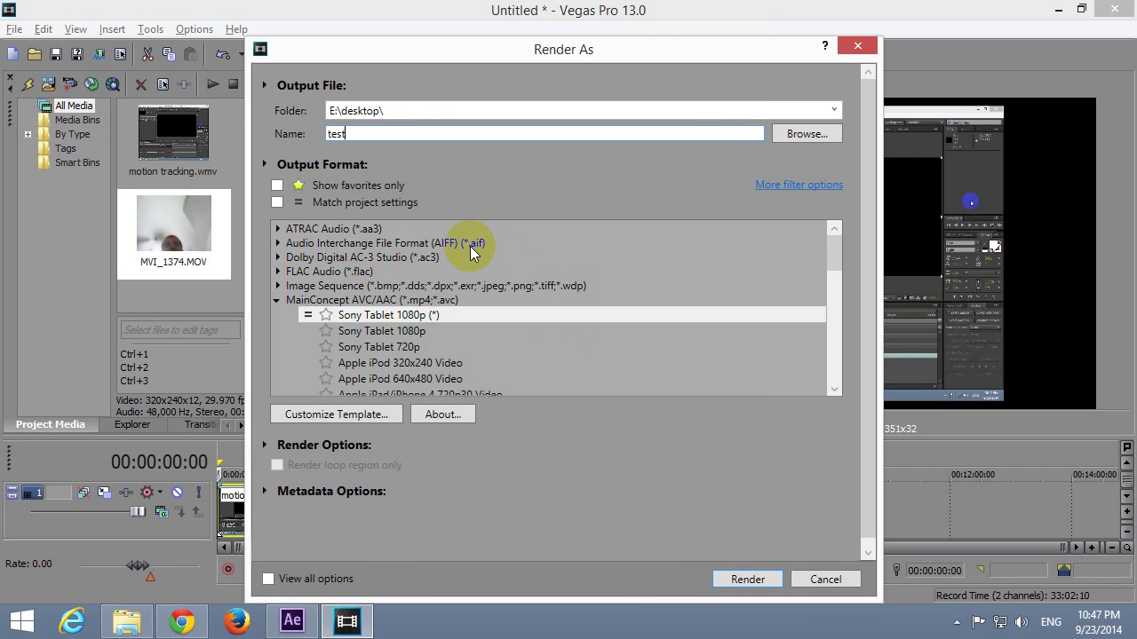
left_click(754, 579)
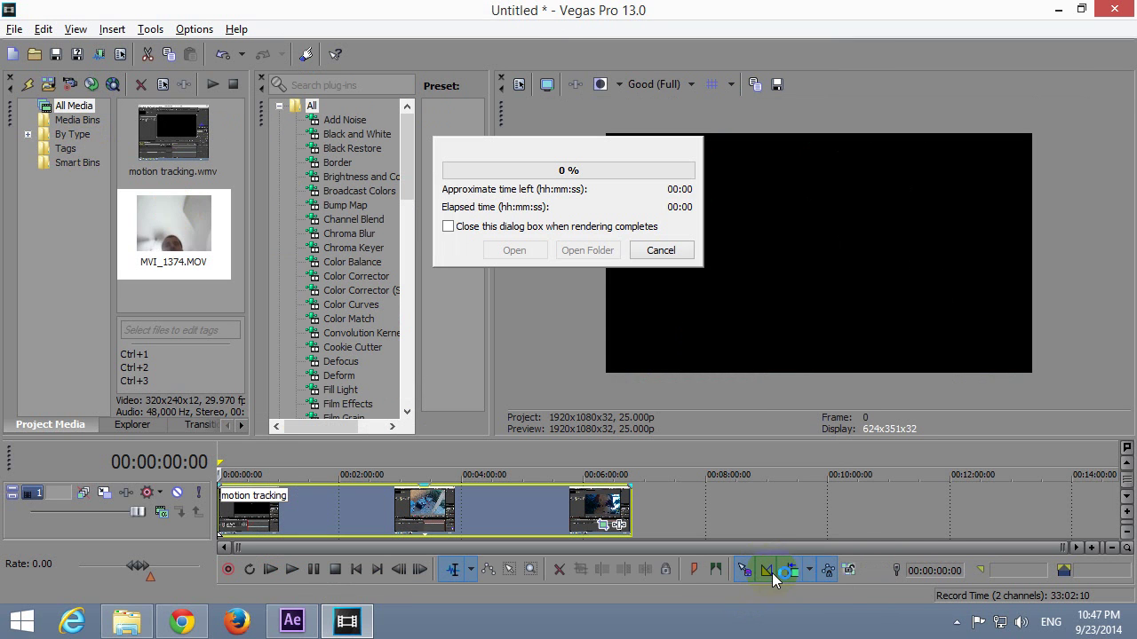